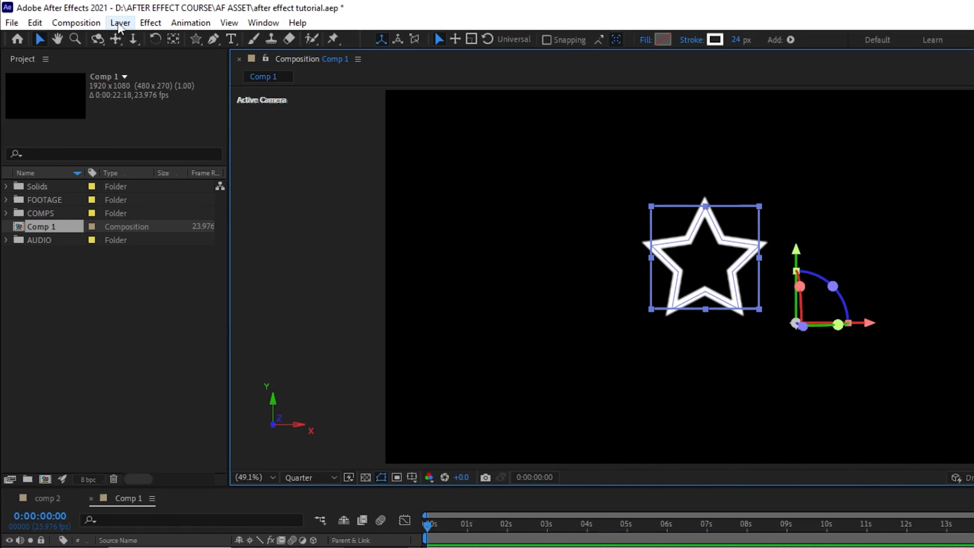
Add a spot light to the composition and move it above and to the right of the star.
left_click(119, 22)
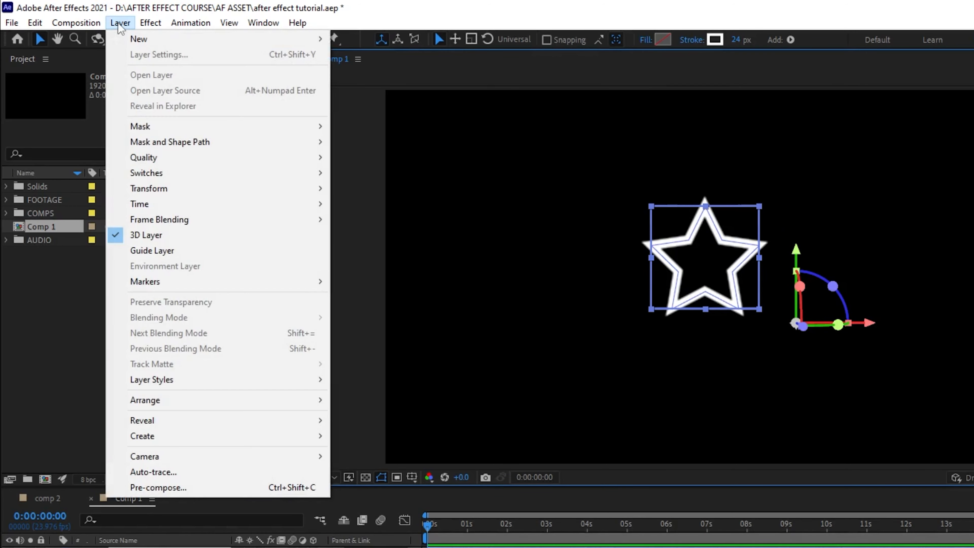
mouse_move(126, 39)
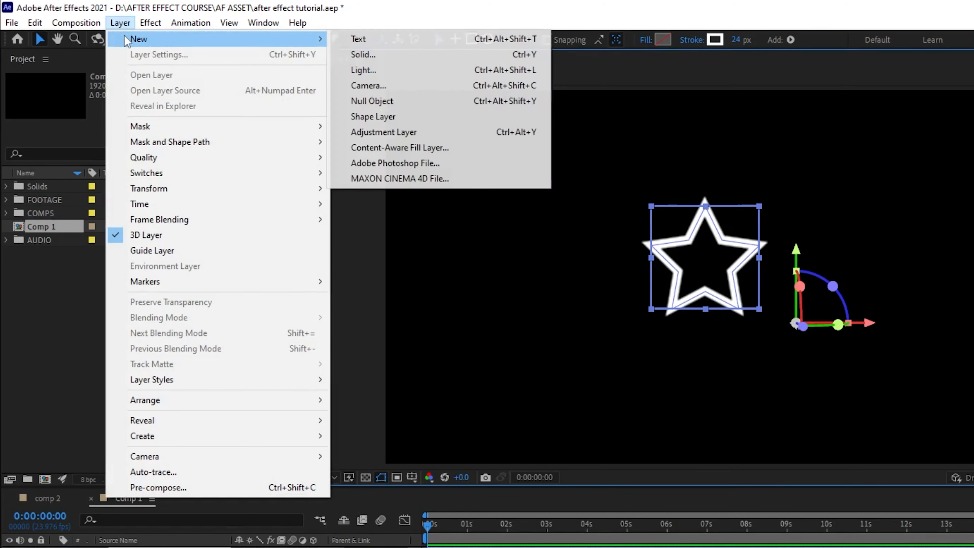
left_click(363, 70)
left_click_drag(800, 237, 876, 128)
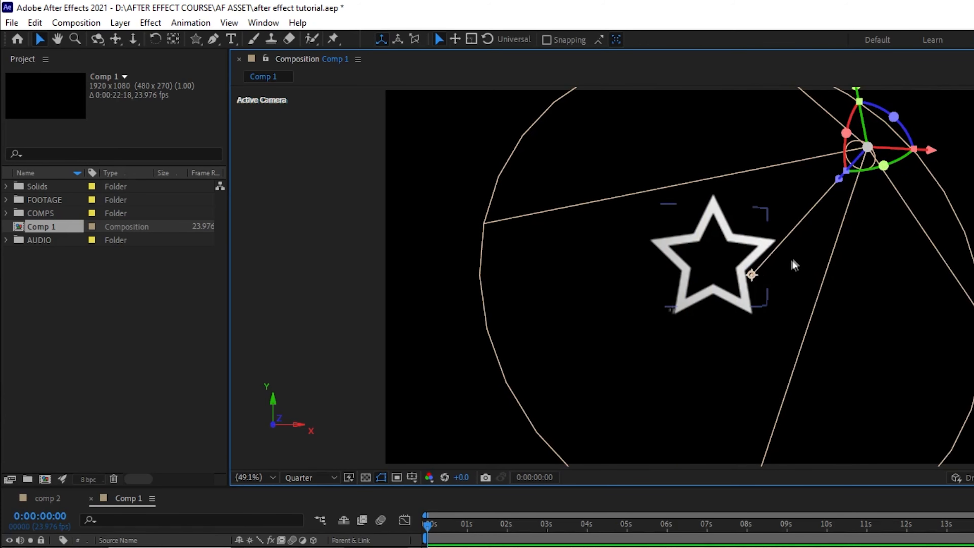
Aim the spot light's point of interest at the star's centre and fine-tune the light's position.
left_click(794, 227)
left_click(793, 240)
left_click_drag(751, 274, 712, 250)
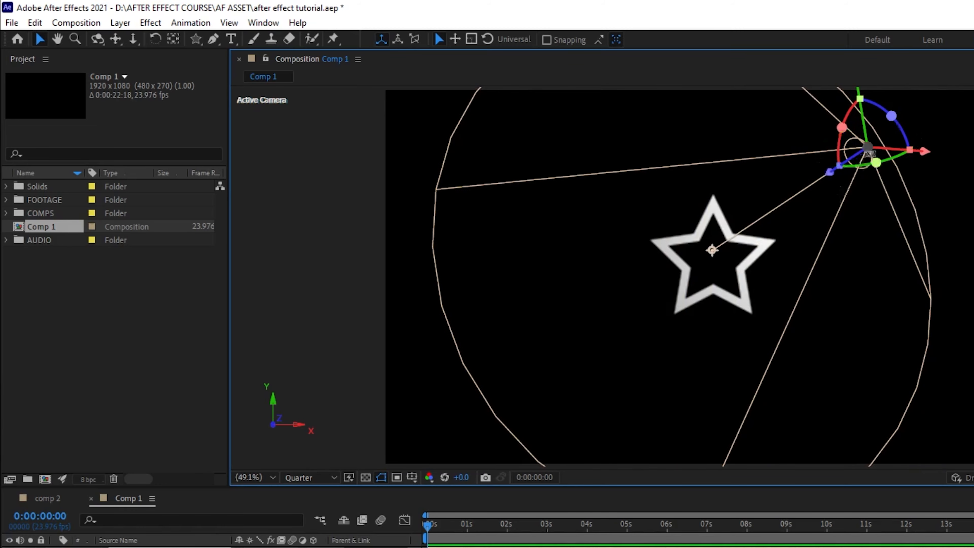
left_click_drag(869, 153, 831, 167)
Set the spot light's intensity to 111% and its cone angle to 72°.
left_click(56, 365)
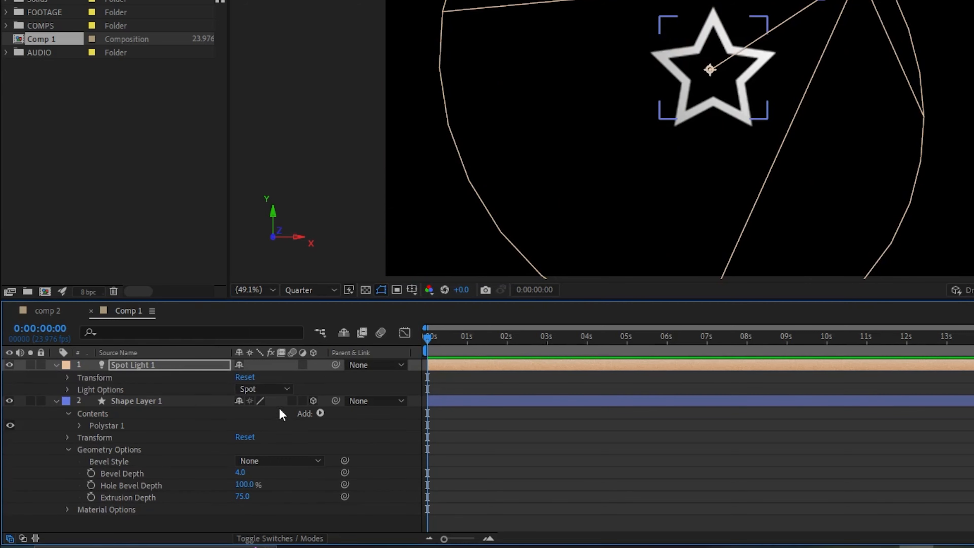
left_click(68, 390)
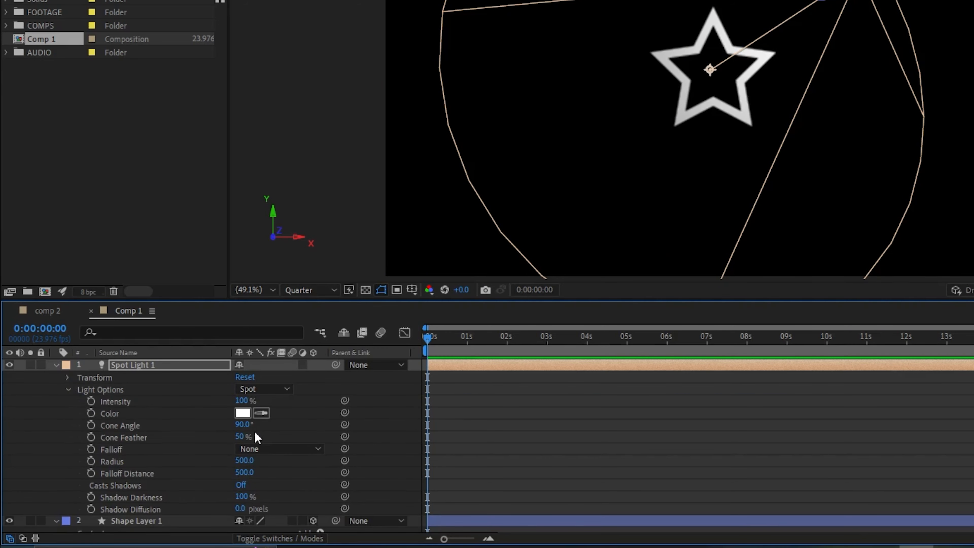
left_click_drag(241, 401, 225, 423)
scroll(215, 496, "down", 1)
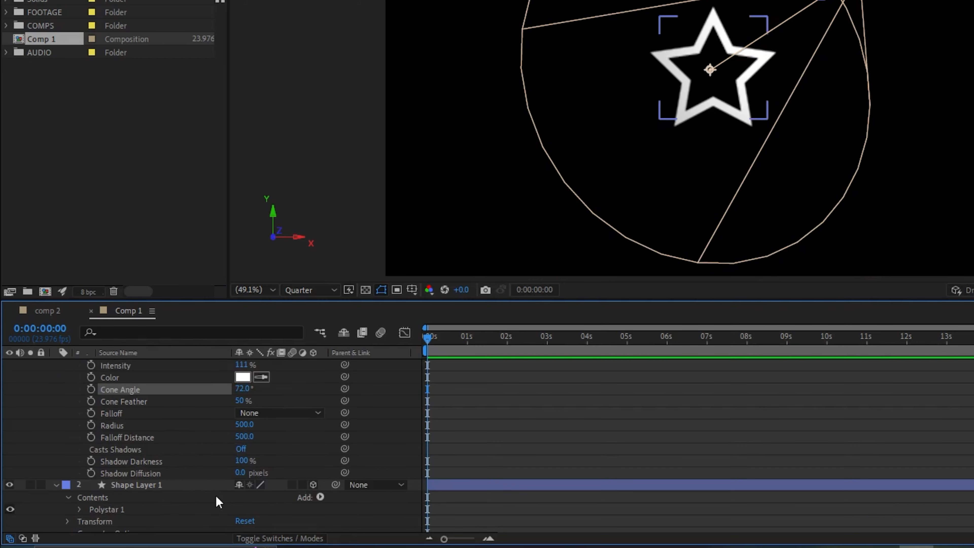
scroll(133, 424, "up", 1)
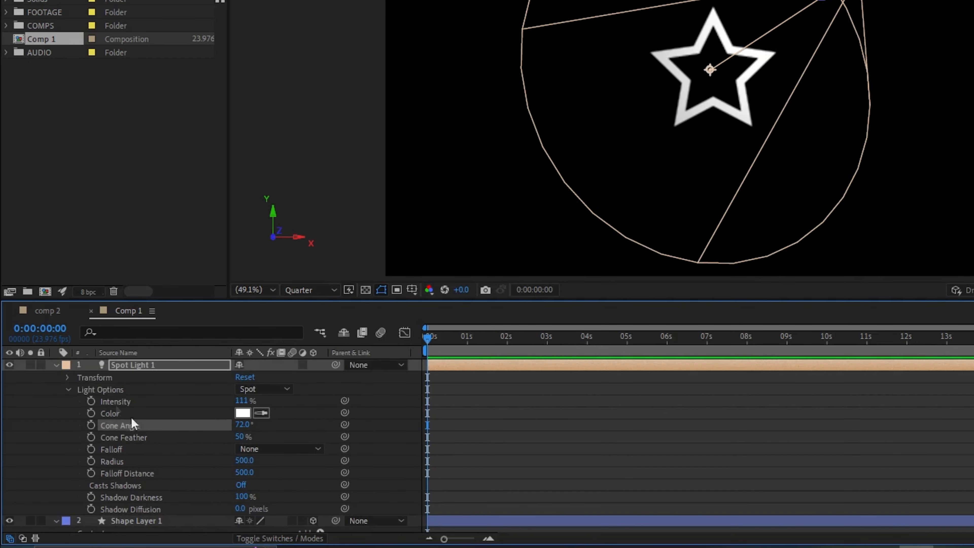
left_click(55, 364)
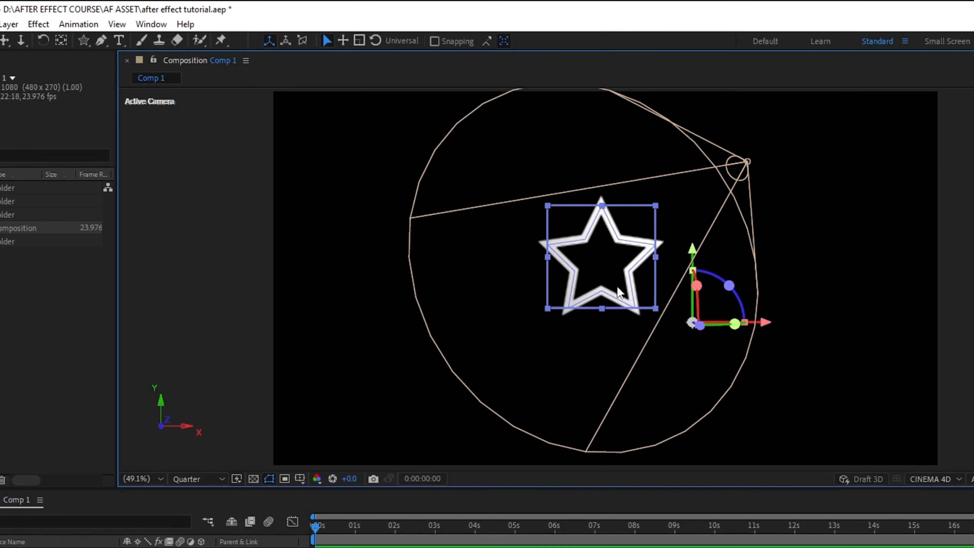
Rotate the star about 52° around its vertical axis to expose its extruded side.
left_click(620, 293)
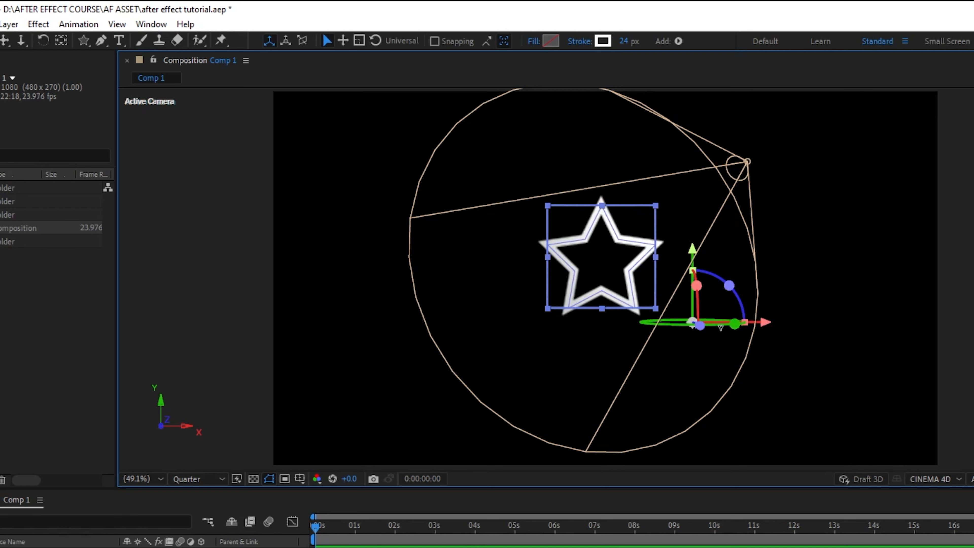
mouse_move(735, 324)
left_mouse_down()
mouse_move(744, 323)
mouse_move(734, 324)
left_mouse_up()
left_click_drag(649, 326, 654, 330)
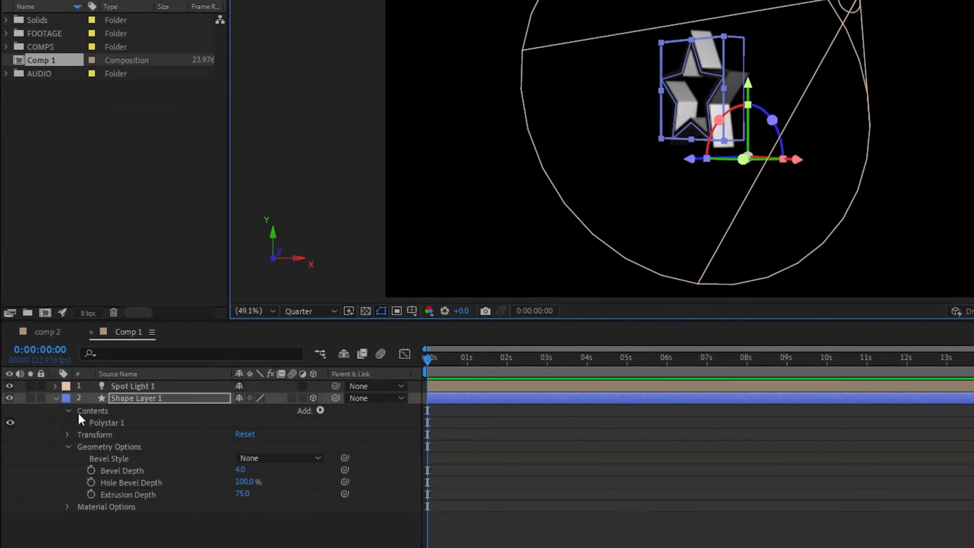
Scale up the star, lower it to the middle of the frame and turn it further around its vertical axis.
left_click(69, 411)
left_click(69, 422)
left_click(115, 446)
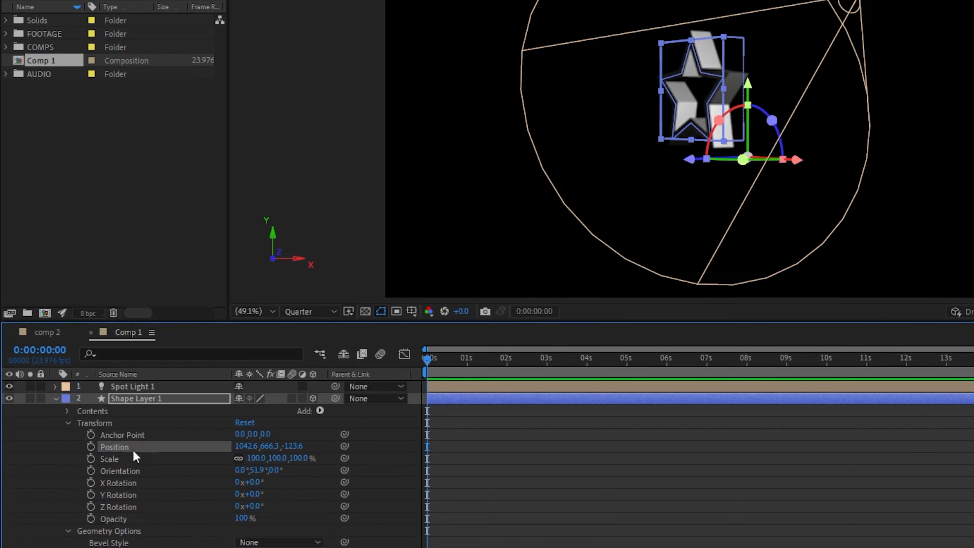
left_click_drag(258, 458, 334, 459)
left_click_drag(748, 90, 748, 167)
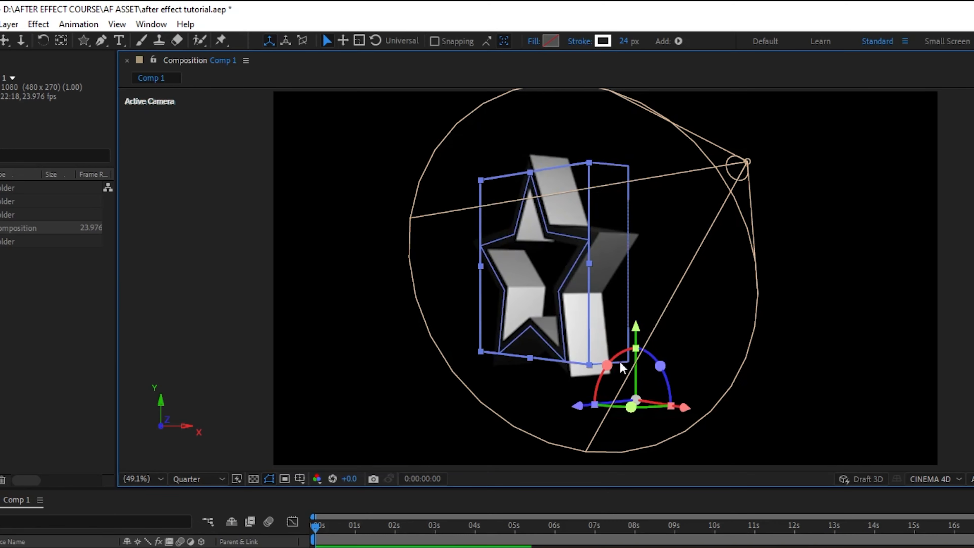
left_click_drag(631, 407, 613, 399)
Move the spot light higher and farther right, to the upper edge of the frame.
left_click(747, 163)
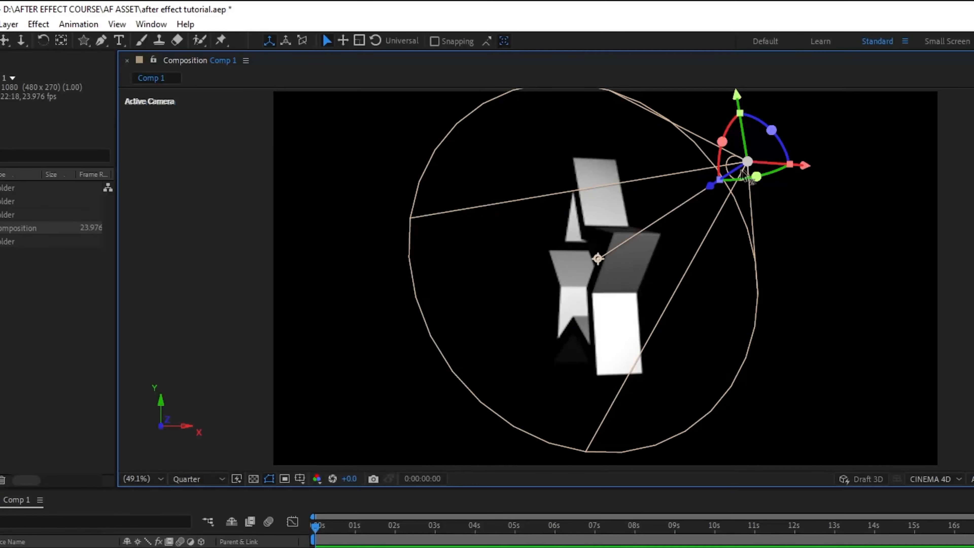
left_click_drag(801, 166, 771, 92)
Rotate the star so its opposite face turns toward the camera and move it to the left side of the frame.
left_click(613, 274)
left_click_drag(615, 406, 568, 402)
left_click_drag(737, 251, 533, 223)
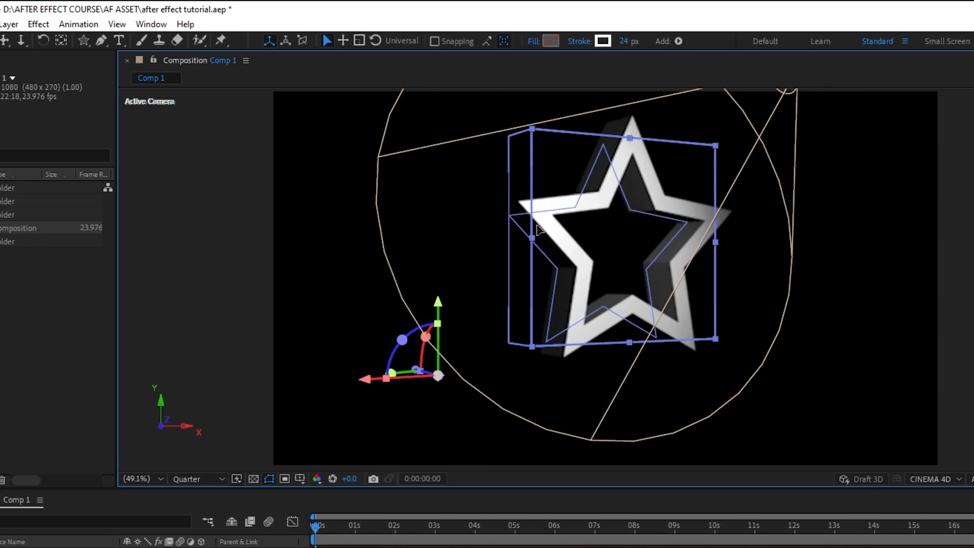
left_click(938, 338)
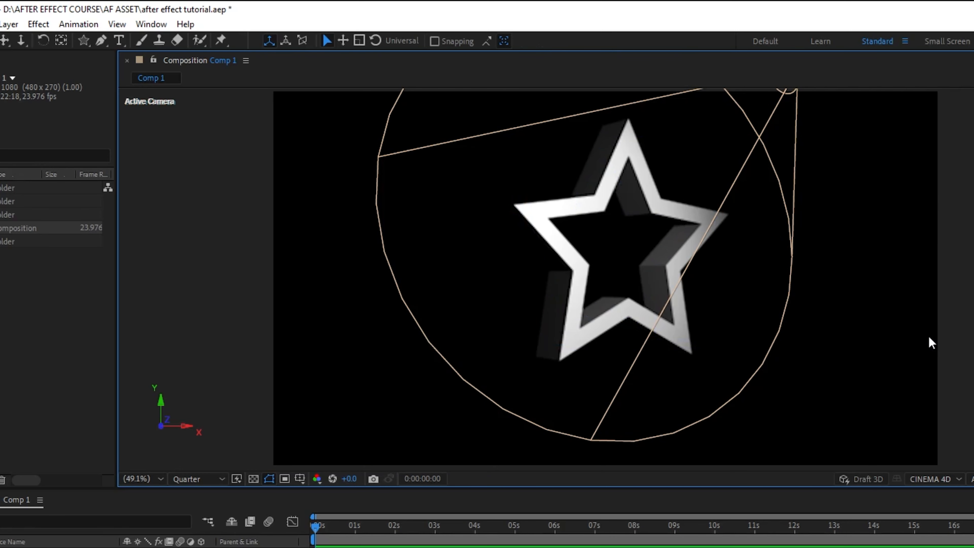
mouse_move(585, 306)
left_mouse_down()
mouse_move(562, 319)
mouse_move(556, 345)
left_mouse_up()
left_click(735, 364)
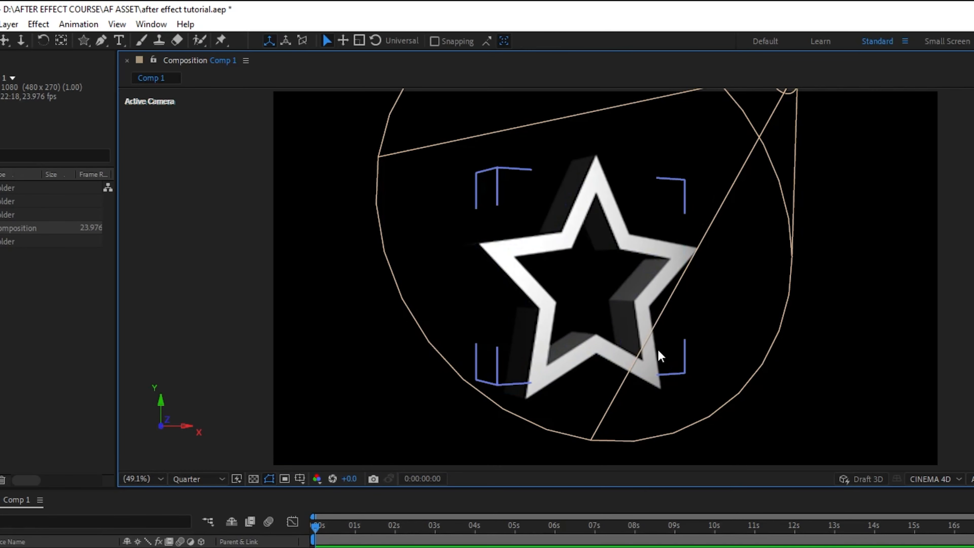
left_click_drag(653, 357, 378, 361)
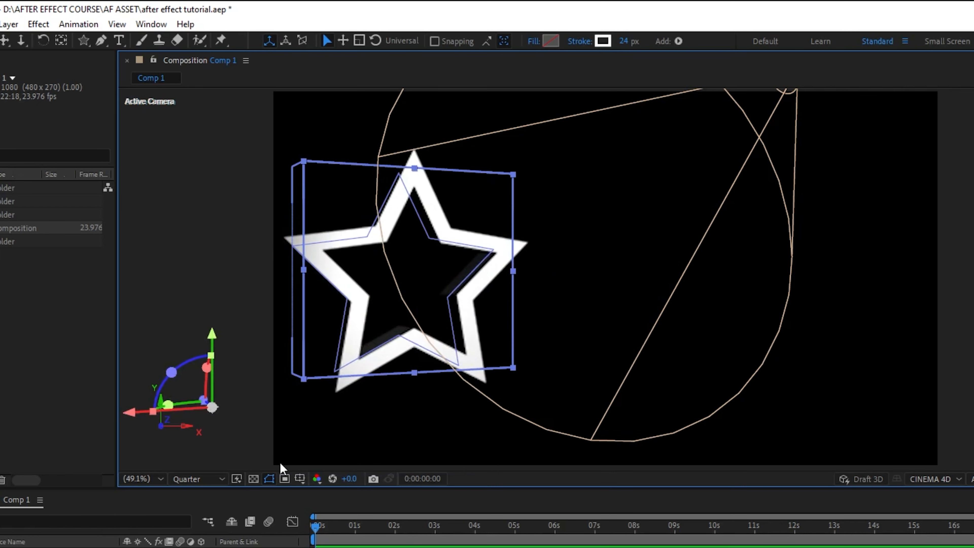
left_click(76, 546)
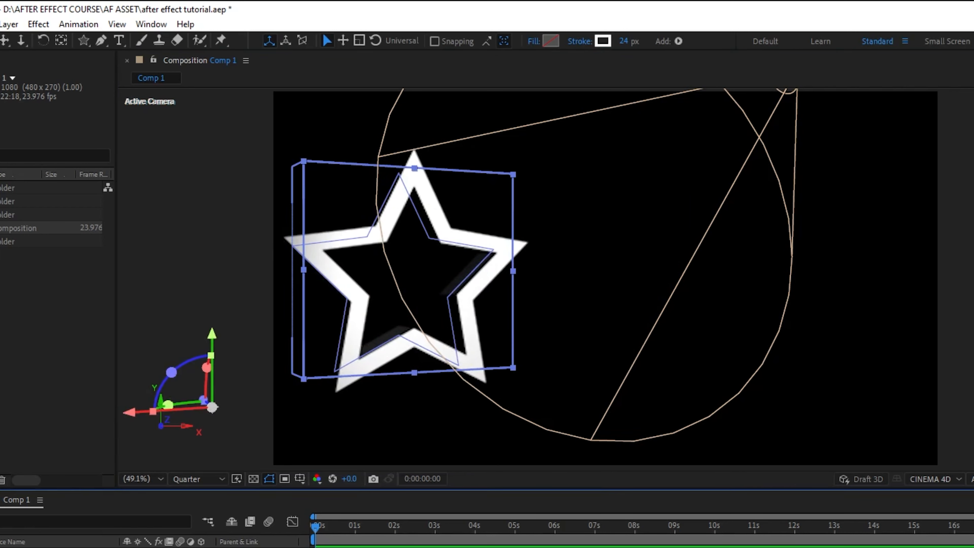
left_click(77, 547)
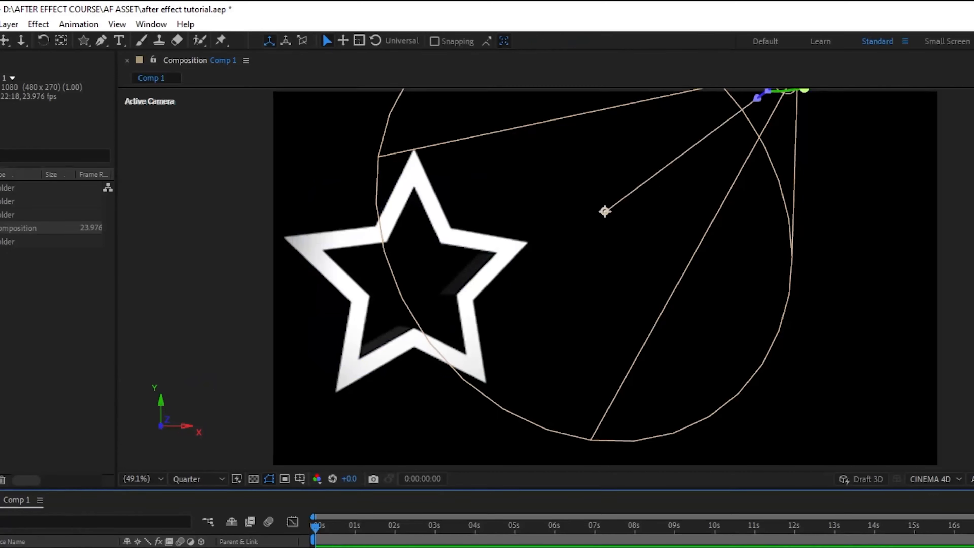
left_click(77, 546)
left_click(86, 42)
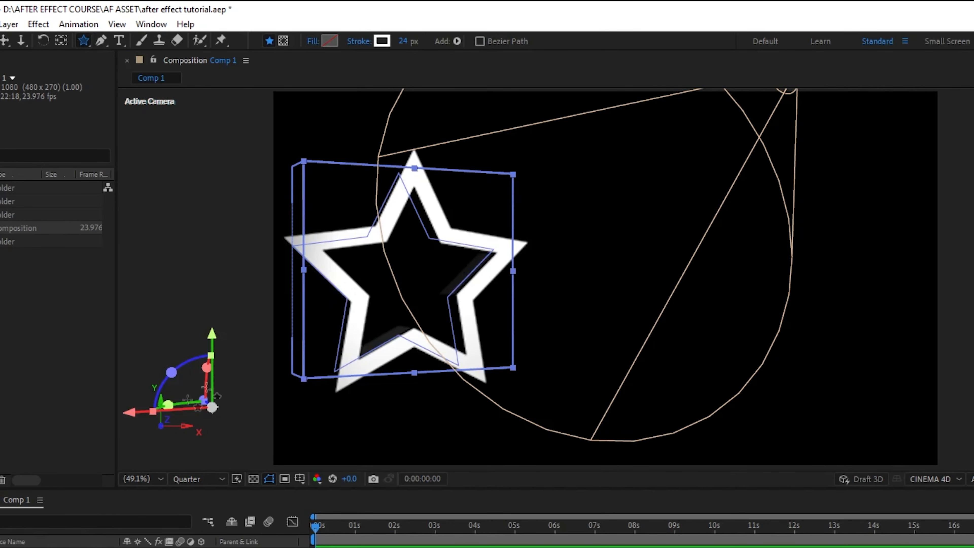
left_click(140, 414)
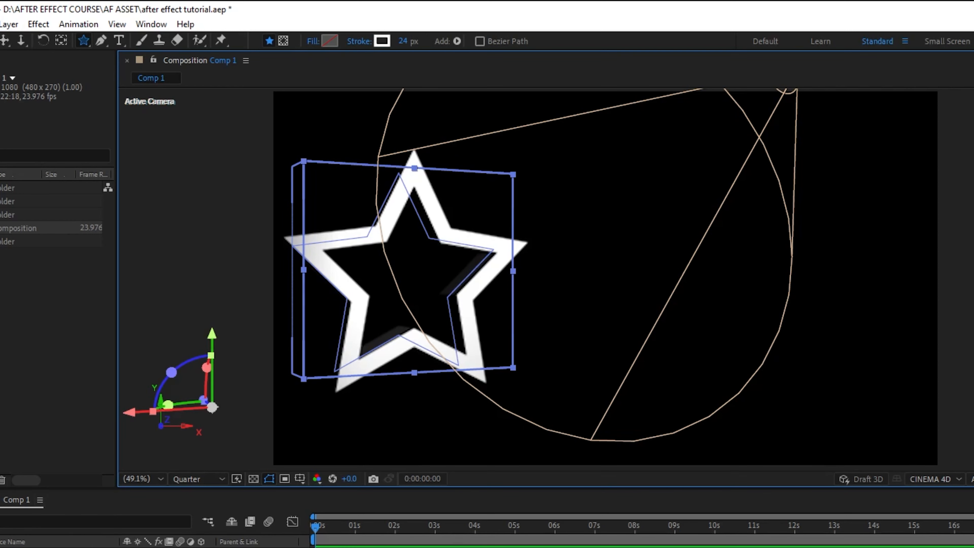
key("v")
Turn the star further around its vertical axis to show more of its depth and place it at the frame's left edge.
left_click_drag(374, 274, 512, 248)
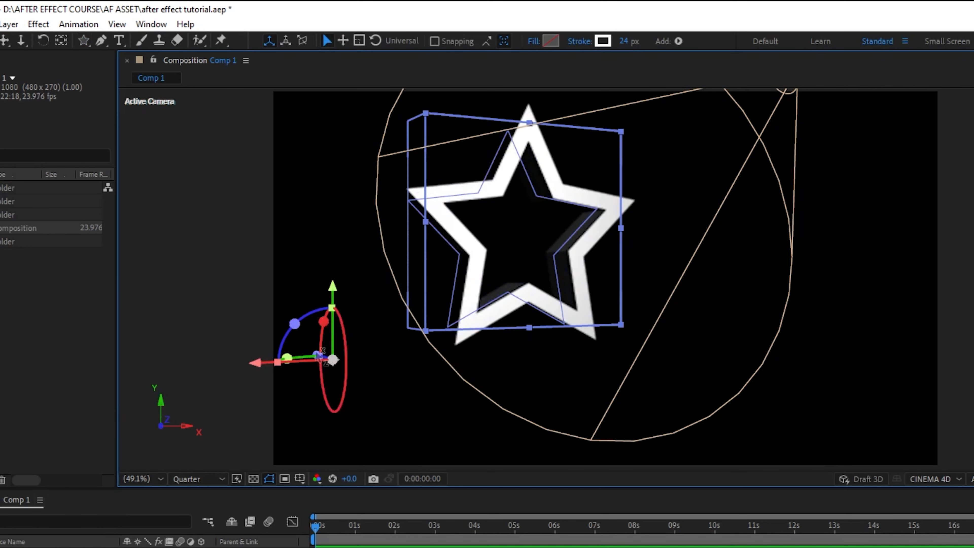
left_click_drag(318, 353, 368, 353)
left_click_drag(490, 265, 341, 294)
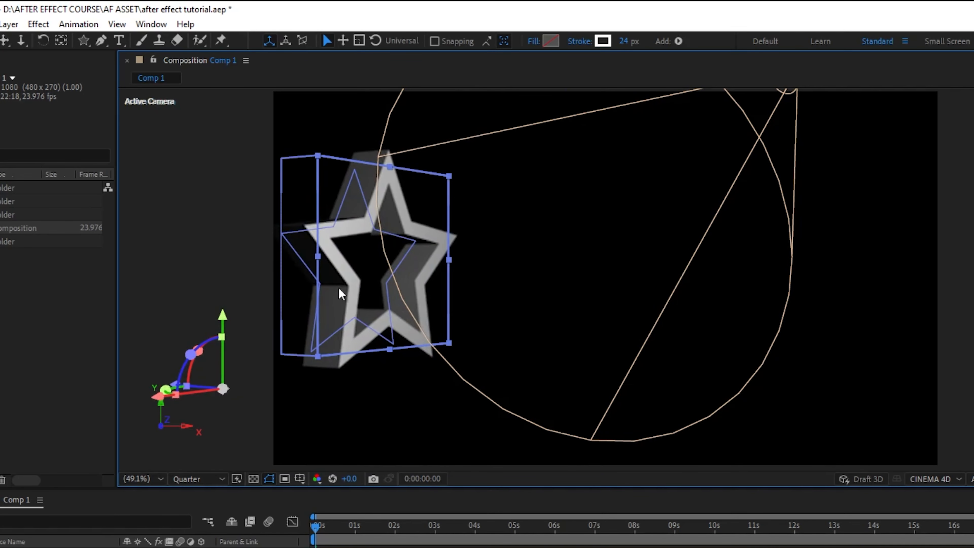
Draw a circle on a new shape layer to the right of the star and give it a white (FFFFFF) fill.
left_click(12, 547)
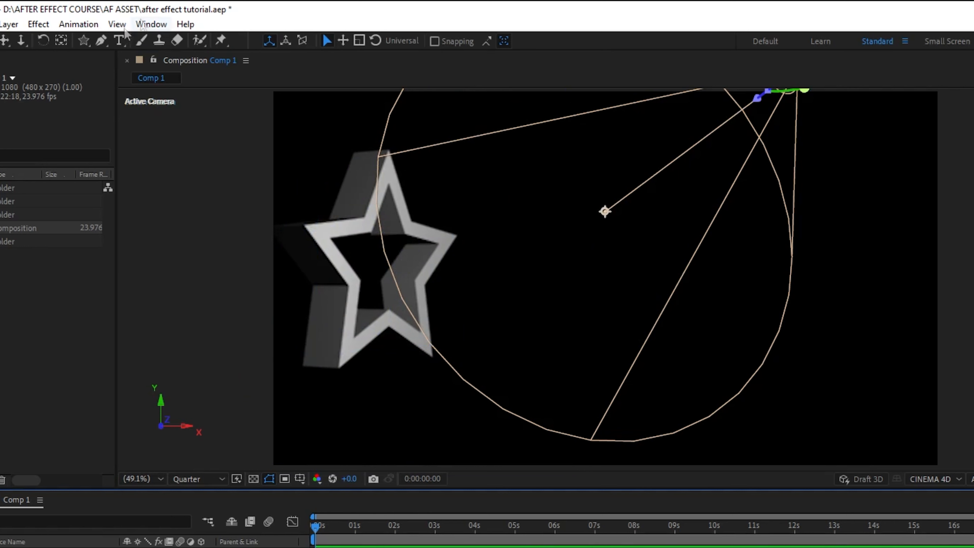
left_click(84, 41)
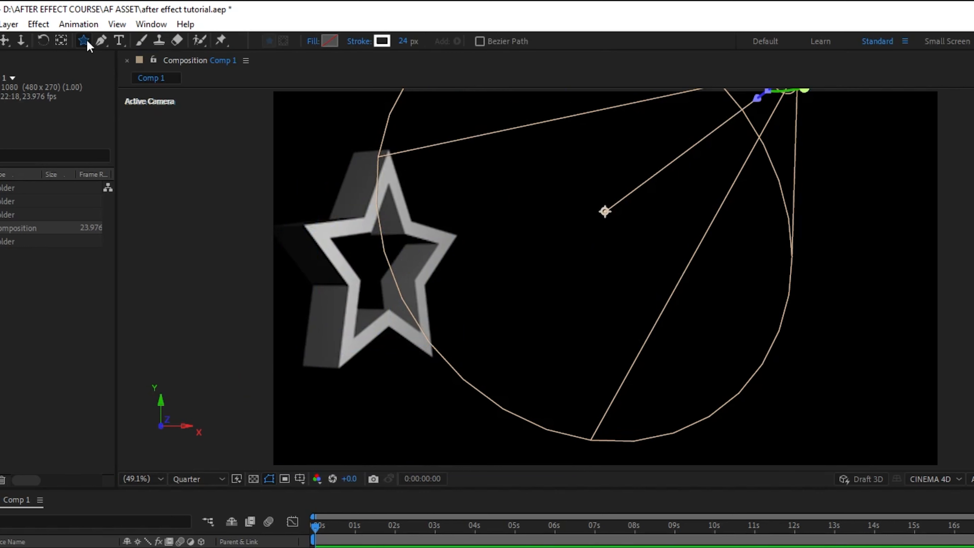
left_click_drag(87, 42, 145, 71)
left_click_drag(587, 256, 659, 333)
left_click(330, 40)
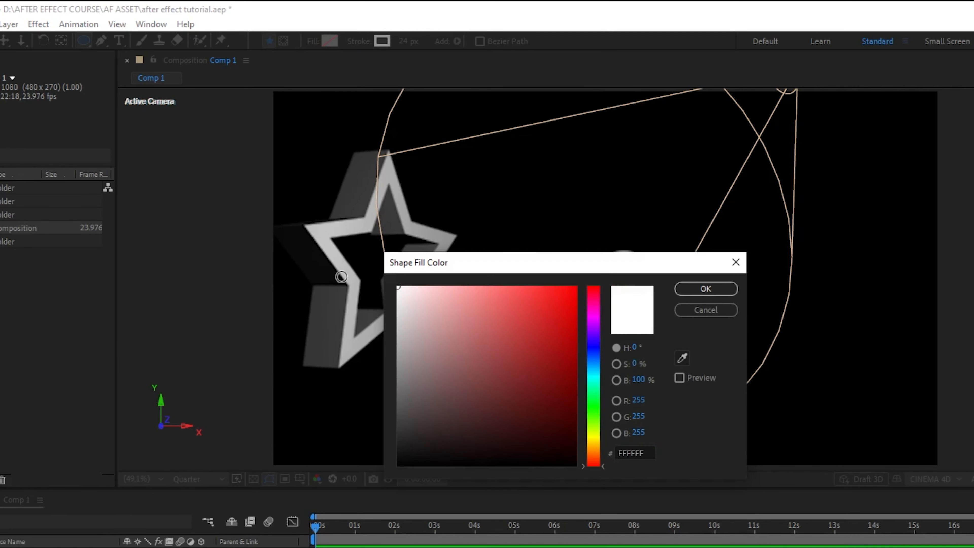
left_click(706, 289)
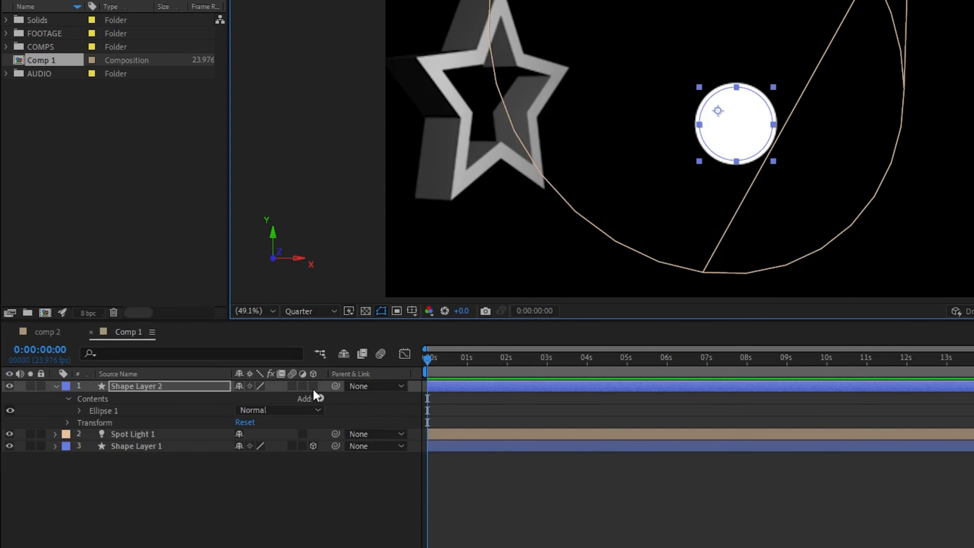
Make the circle layer 3D with an extrusion depth of 25 and place it beneath Shape Layer 1.
left_click(313, 386)
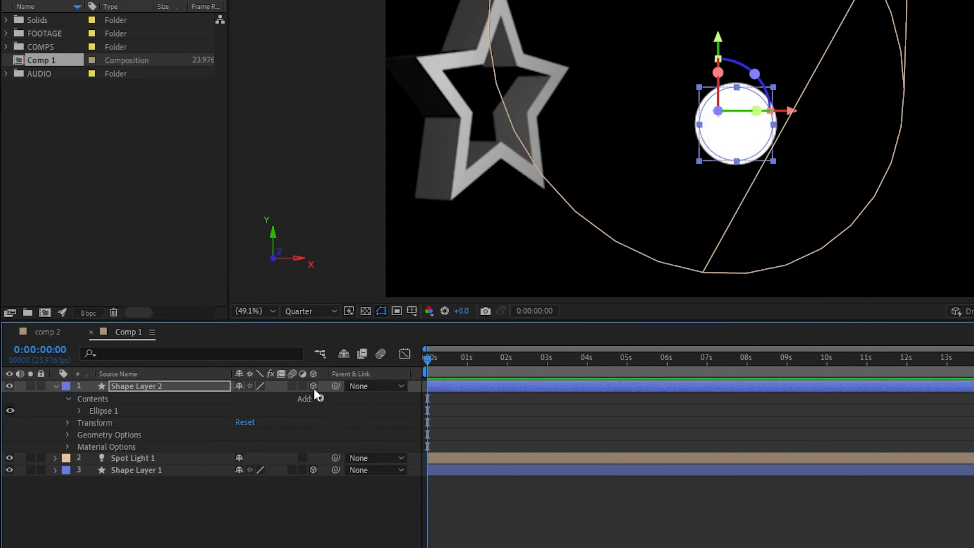
left_click(67, 436)
left_click_drag(240, 484, 275, 483)
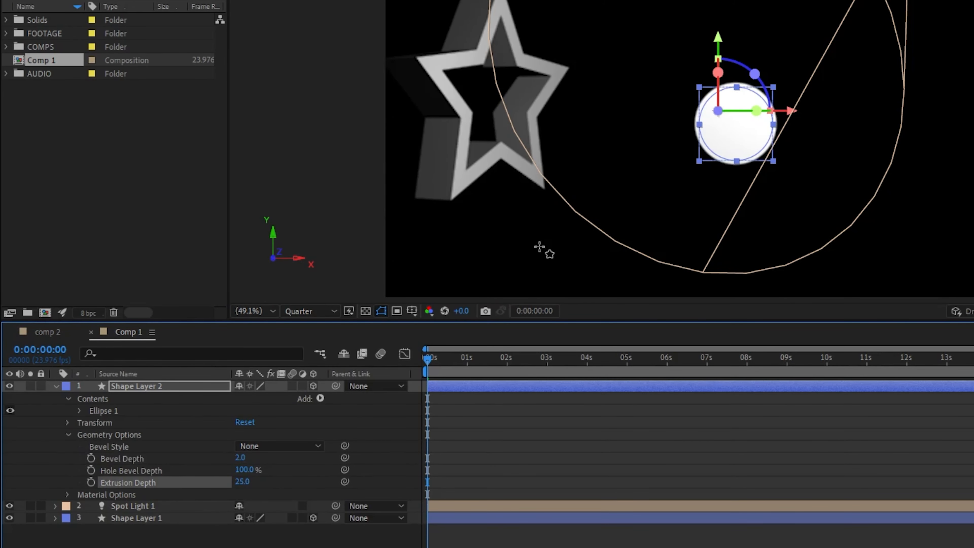
left_click_drag(157, 387, 180, 524)
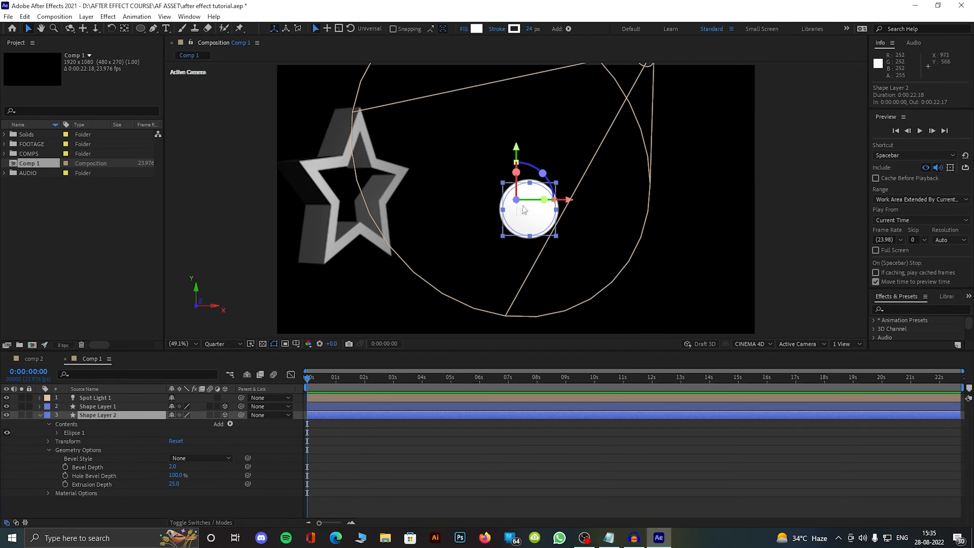
Reposition and tilt the circle beside the star and set its extrusion depth to 97.
left_click_drag(523, 206, 576, 119)
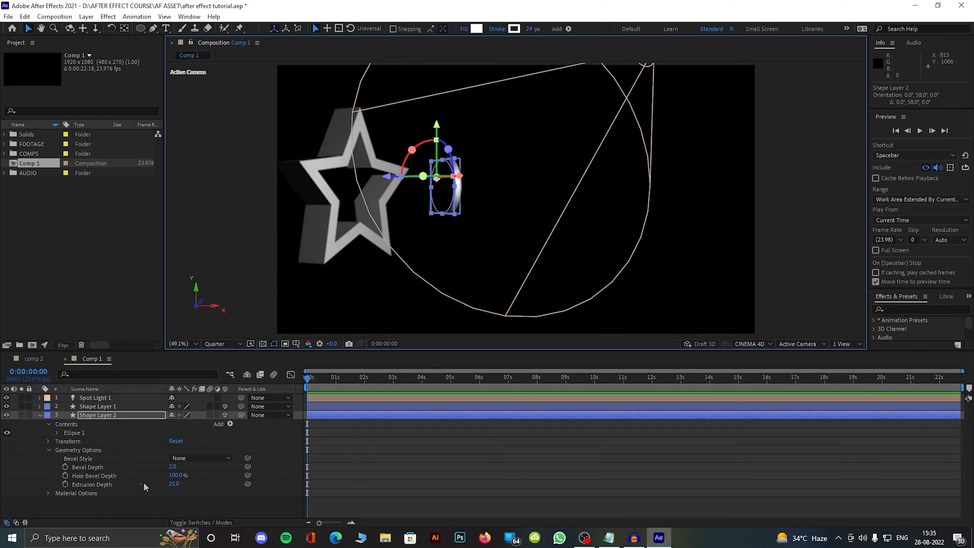
left_click_drag(174, 484, 226, 481)
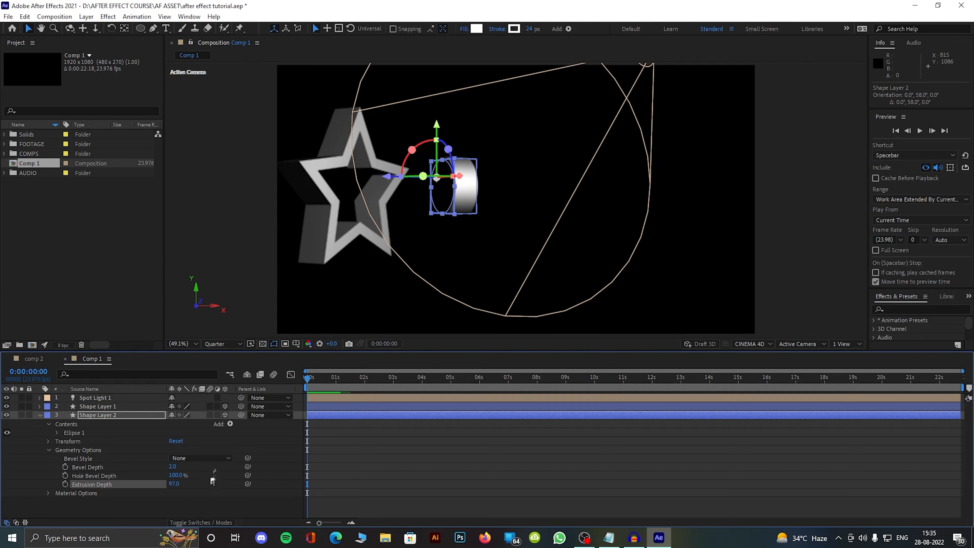
left_click_drag(420, 145, 495, 142)
left_click_drag(453, 194, 480, 194)
left_click_drag(477, 151, 495, 177)
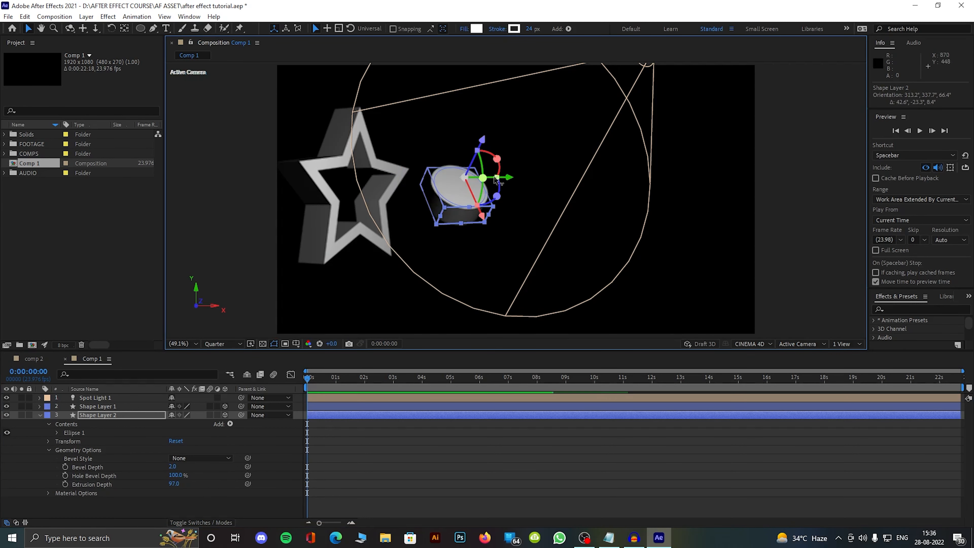
Set the circle's bevel depth to 3.9 and its hole bevel depth to 99%.
left_click_drag(172, 467, 215, 475)
left_click(216, 475)
Adjust the star layer's geometry values and collapse the properties of all layers.
left_click(324, 254)
left_click(328, 254)
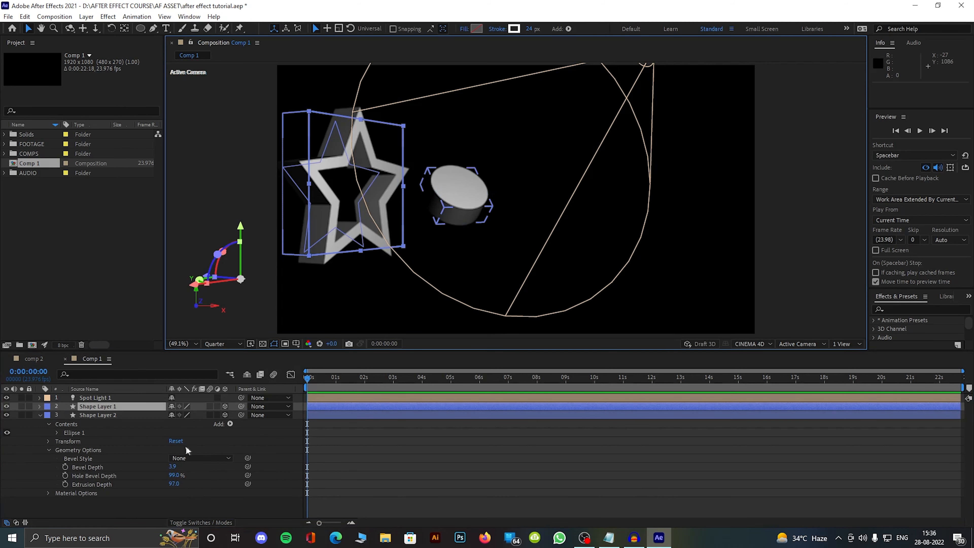
left_click(40, 407)
scroll(185, 509, "down", 3)
left_click_drag(175, 499, 154, 501)
left_click_drag(249, 501, 249, 500)
left_click_drag(174, 492, 198, 492)
scroll(73, 427, "up", 2)
left_click(40, 398)
left_click(39, 415)
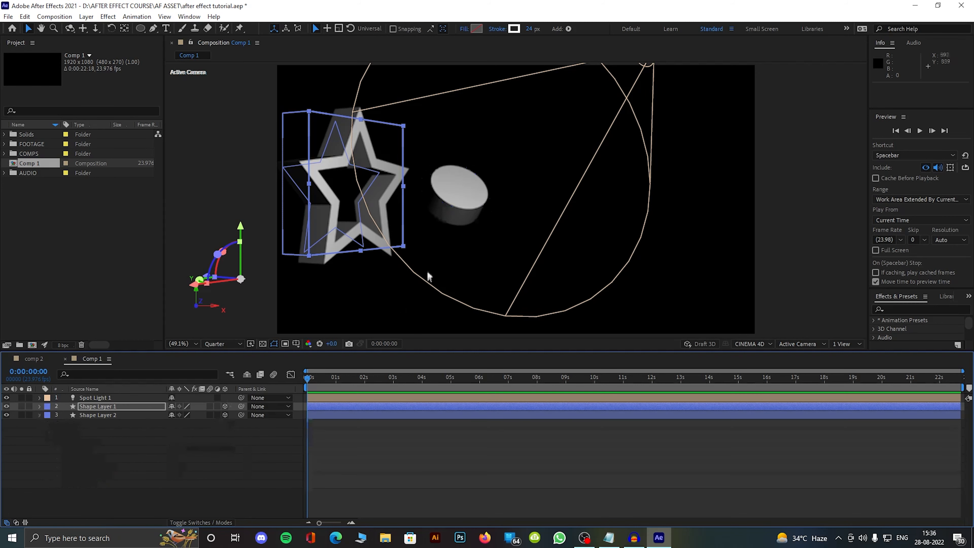
Change the circle's fill colour to a saturated blue.
left_click(464, 209)
left_click(476, 28)
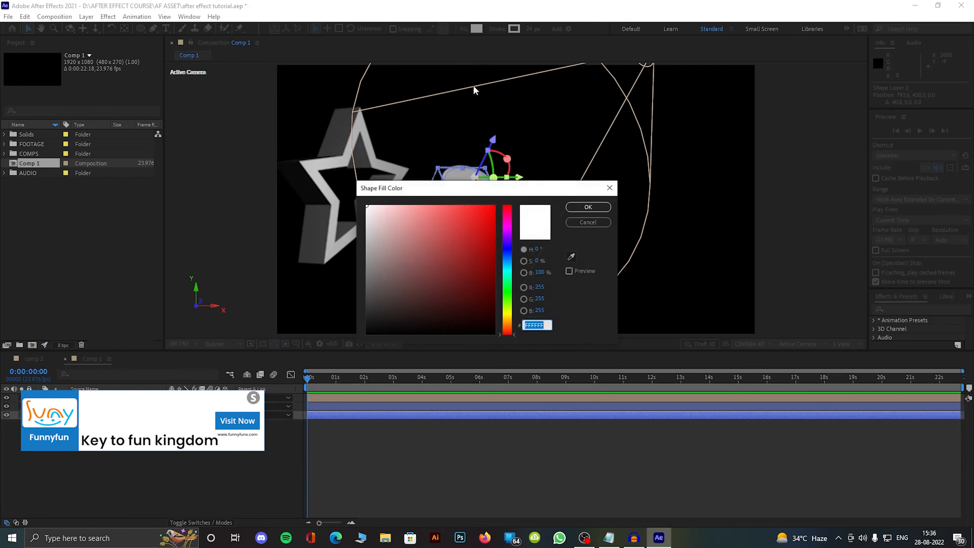
left_click(494, 219)
left_click(508, 251)
left_click(465, 208)
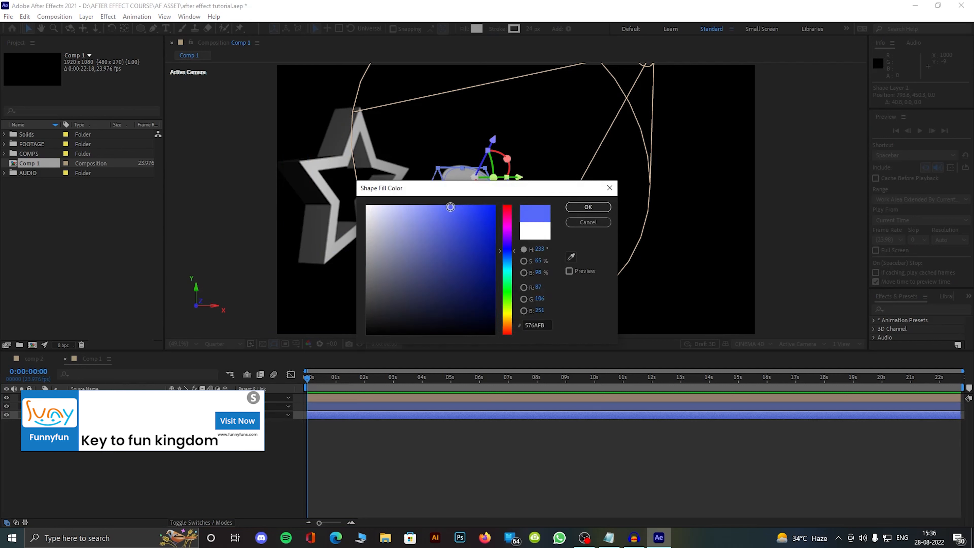
left_click(588, 207)
Rotate the extruded circle so its blue face turns toward the camera, with an orientation of about 204°, 30°, 79°.
left_click(293, 413)
left_click(468, 216)
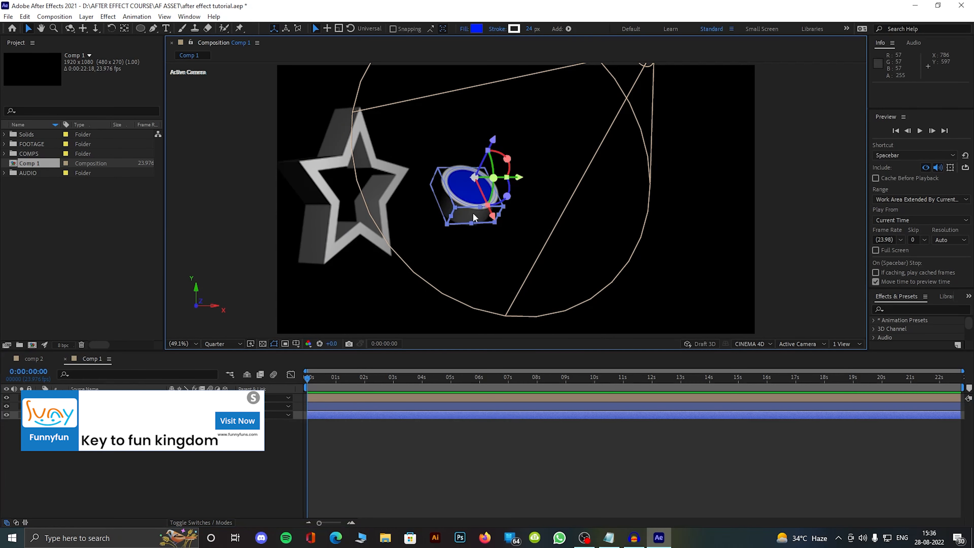
left_click_drag(473, 216, 471, 222)
left_click_drag(491, 169, 370, 4)
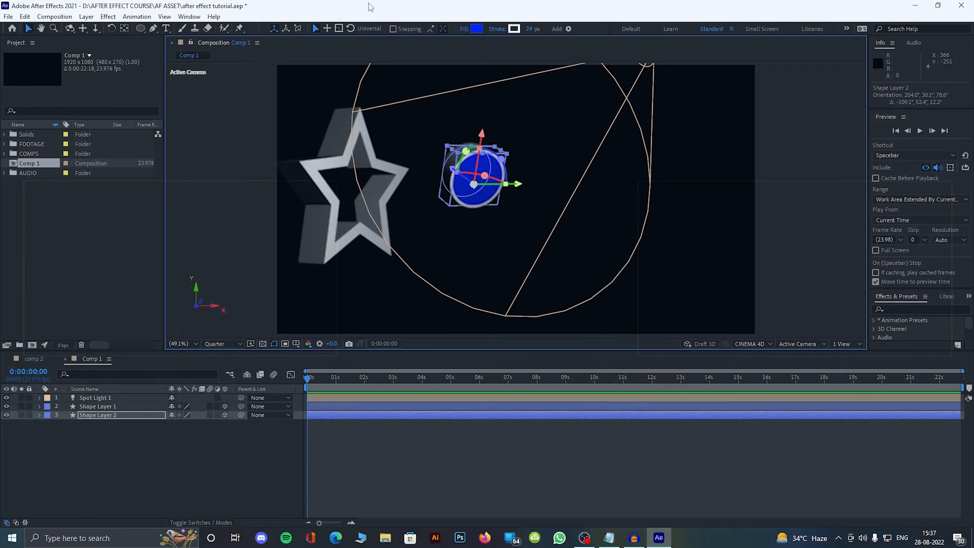